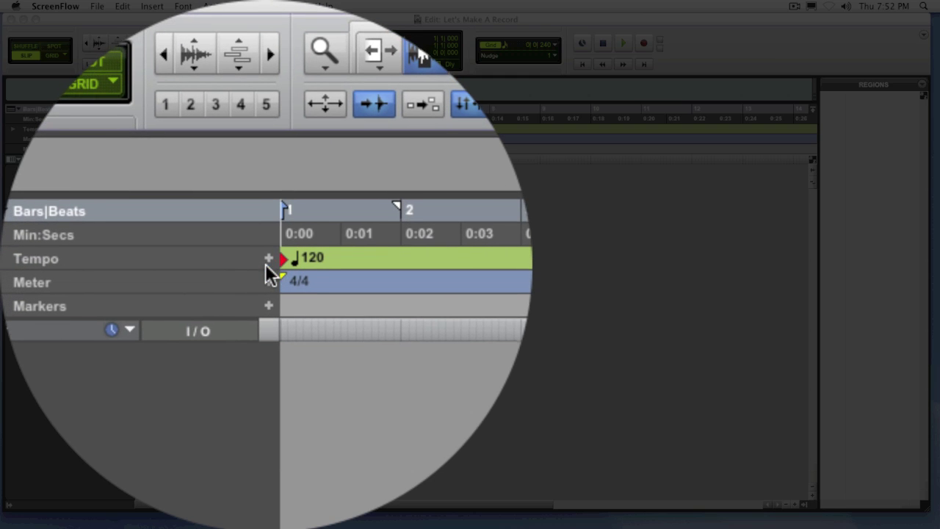
# - Set the tempo at the session start to 128 BPM
pyautogui.click(268, 260)
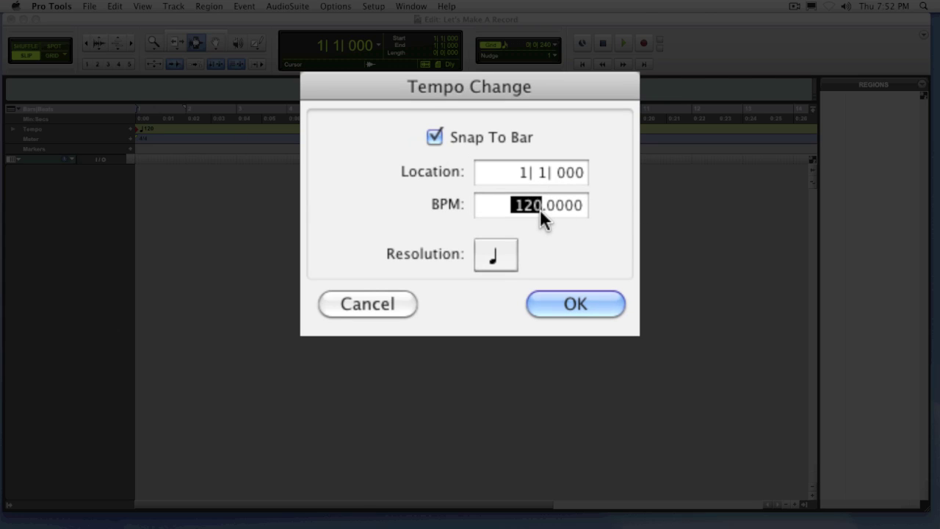
pyautogui.write('128')
pyautogui.press('Return')
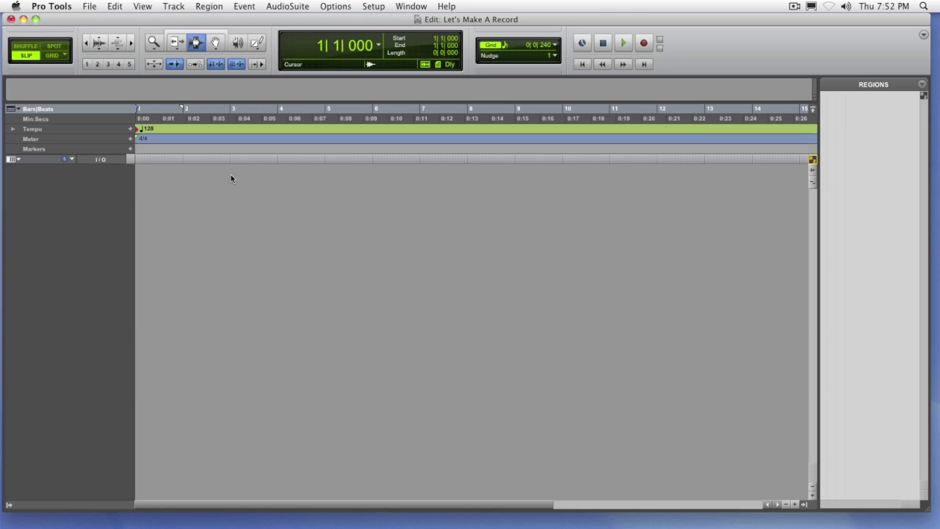
# - Add a 152 BPM tempo change at bar 5, then drag it off the ruler to delete it
pyautogui.click(131, 132)
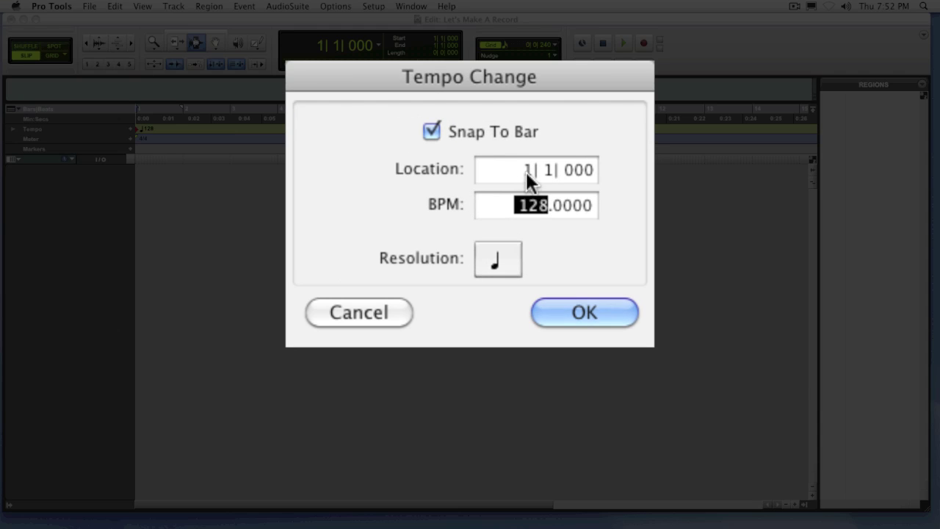
pyautogui.click(526, 172)
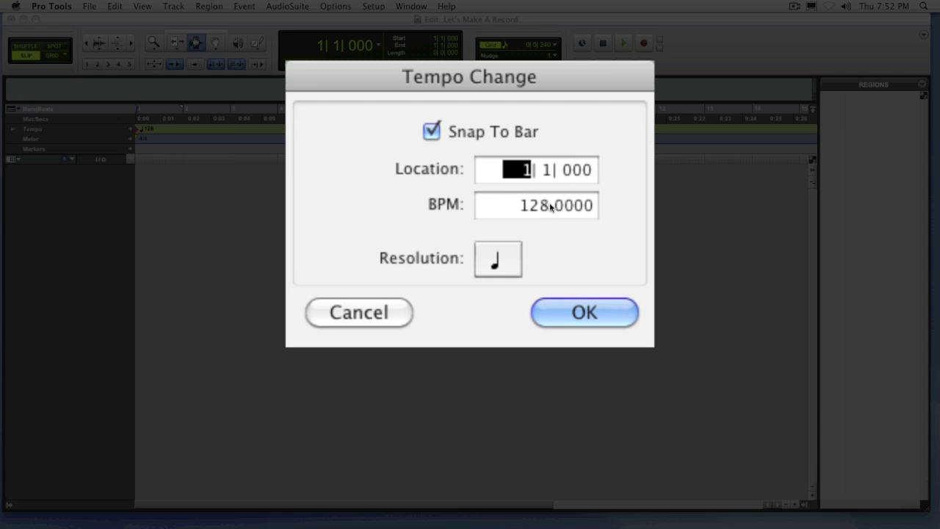
pyautogui.write('5')
pyautogui.click(538, 205)
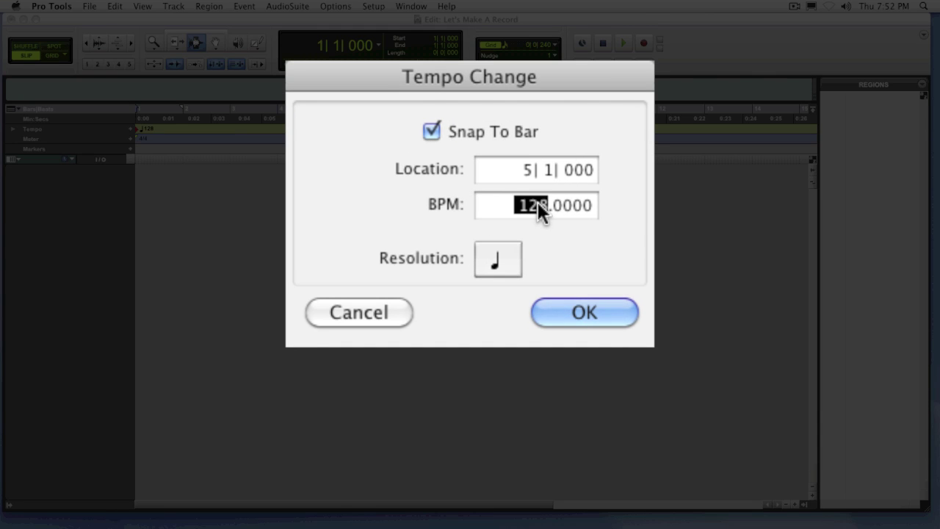
pyautogui.write('152')
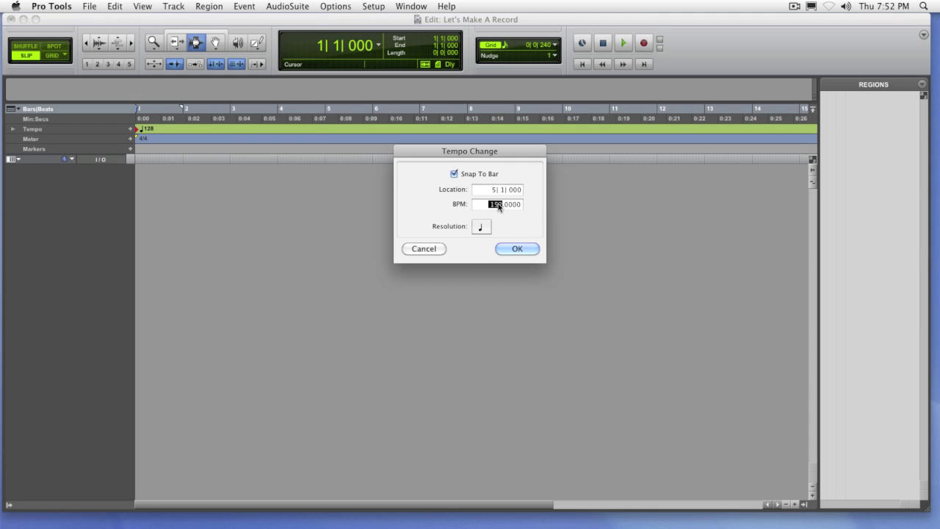
pyautogui.press('Return')
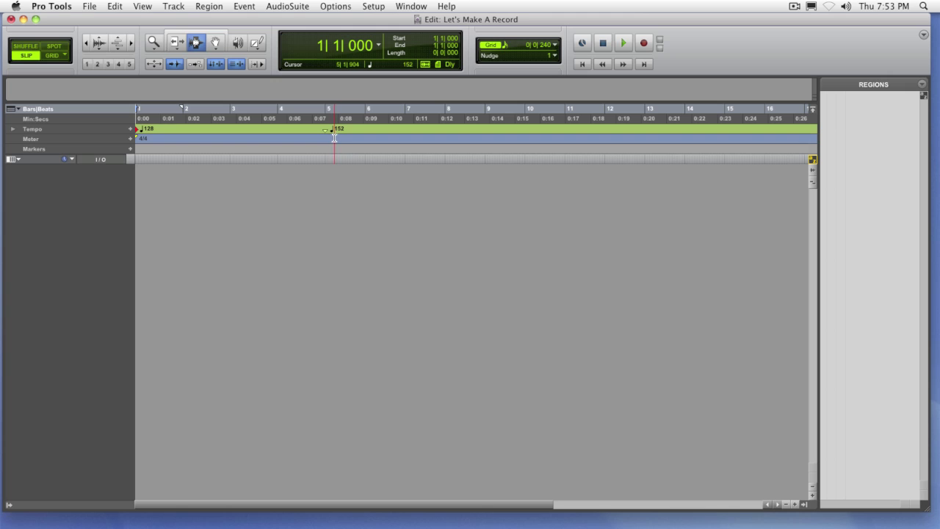
pyautogui.moveTo(328, 130); pyautogui.dragTo(326, 172)
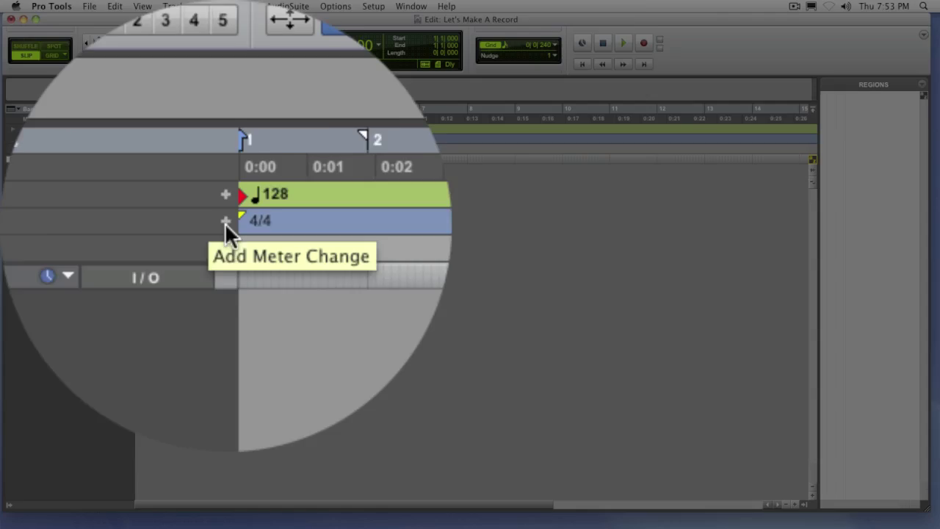
pyautogui.click(297, 292)
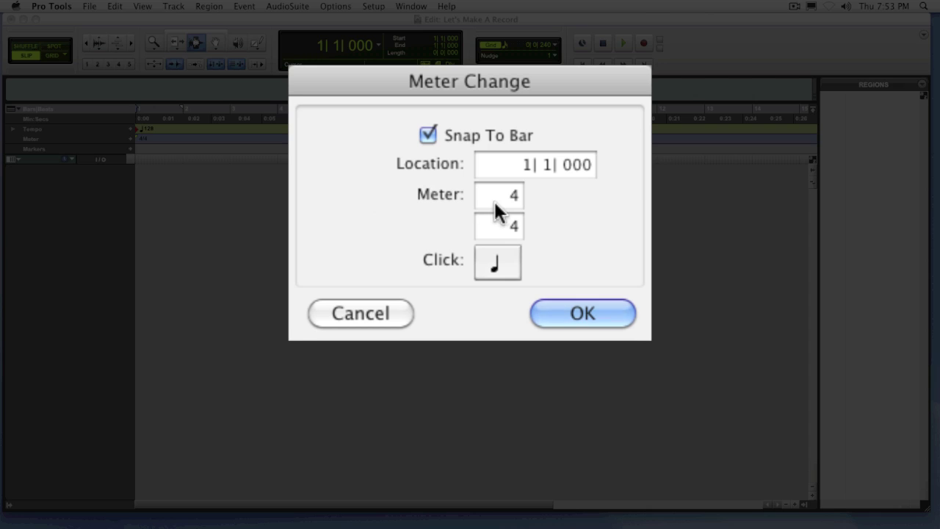
pyautogui.click(527, 166)
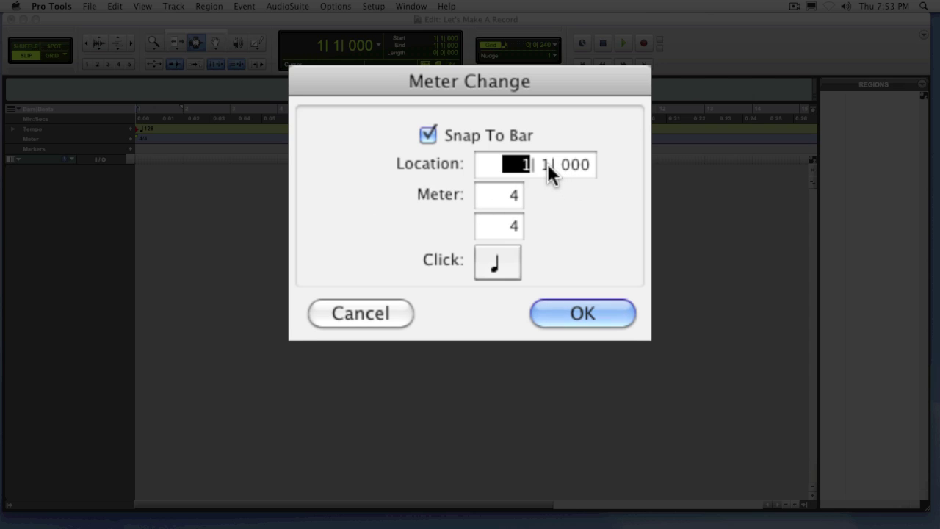
pyautogui.click(552, 165)
pyautogui.click(564, 165)
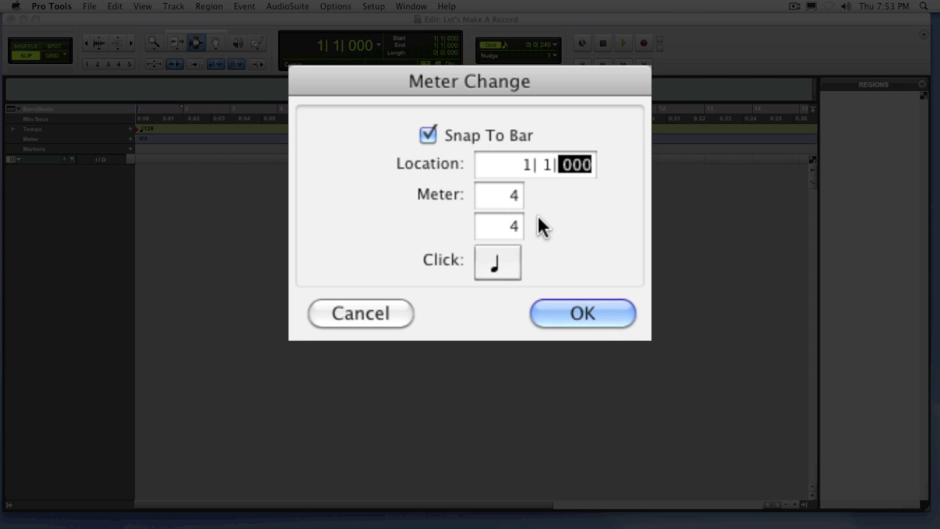
pyautogui.click(510, 194)
pyautogui.write('3')
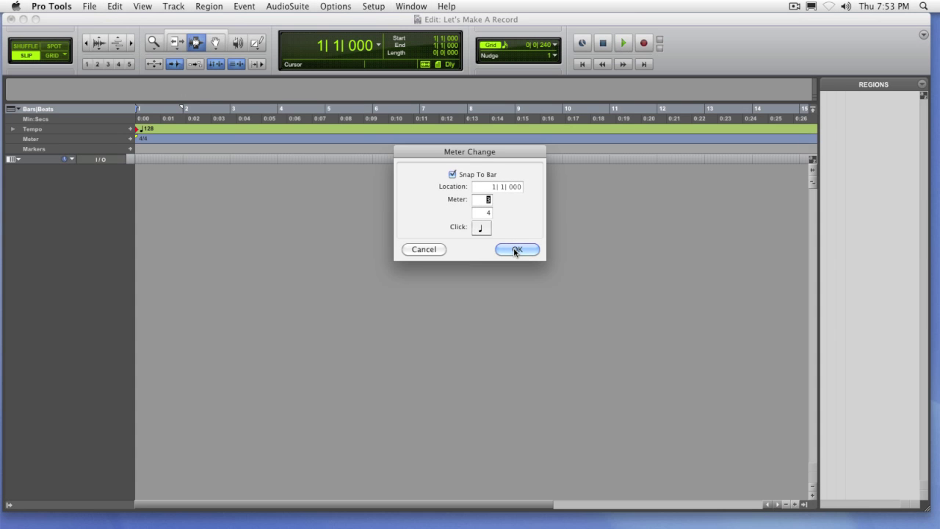
pyautogui.click(519, 250)
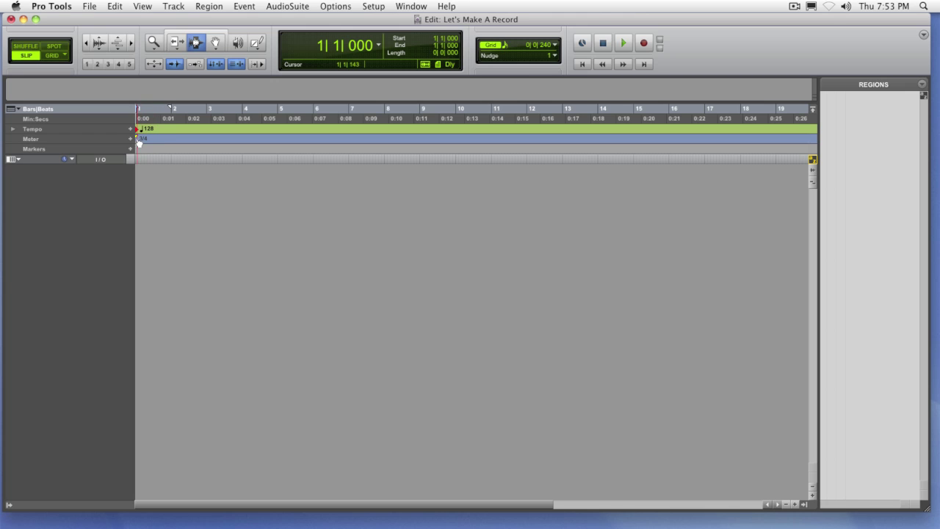
pyautogui.doubleClick(138, 139)
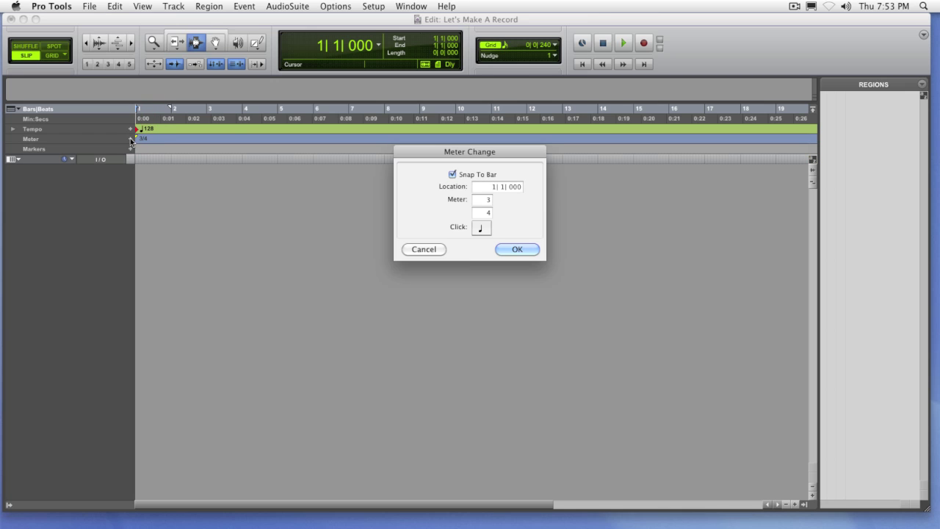
pyautogui.doubleClick(488, 200)
pyautogui.write('4')
pyautogui.press('Return')
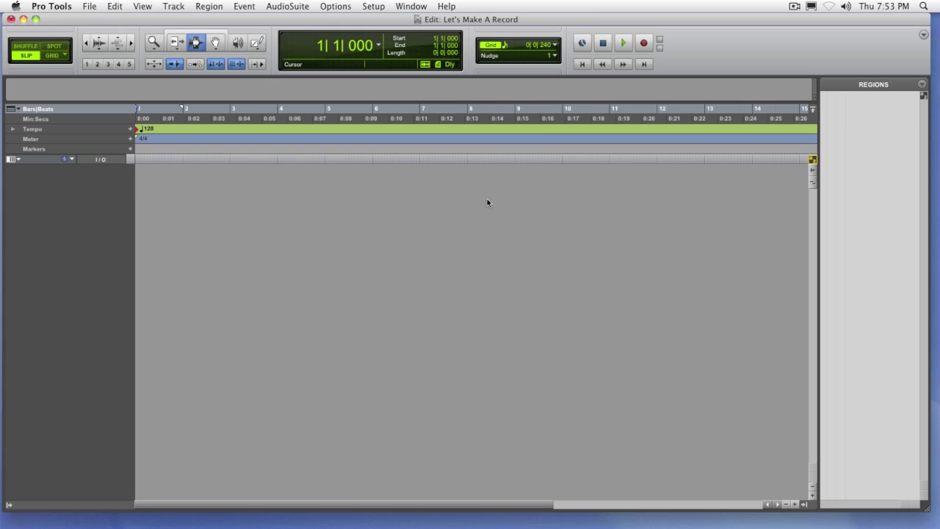
# - Create a Click track and make it taller to reveal its controls
pyautogui.click(179, 5)
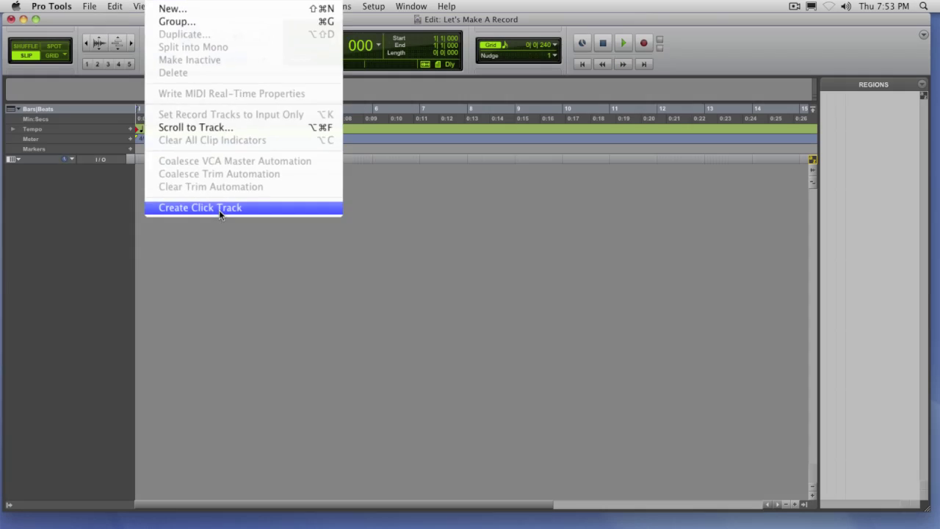
pyautogui.click(205, 351)
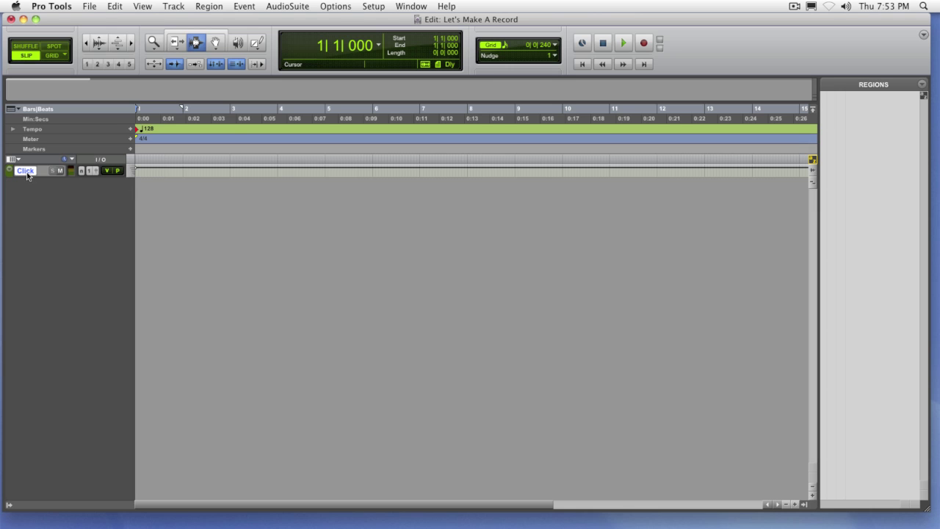
pyautogui.moveTo(27, 175); pyautogui.dragTo(27, 243)
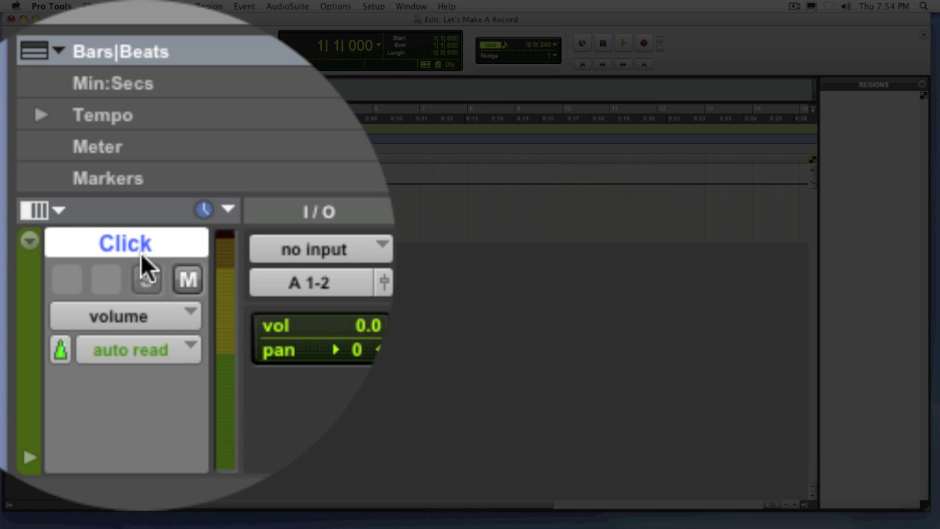
# - Show the Inserts A-E column and open the Click plug-in window on the Click track
pyautogui.click(33, 255)
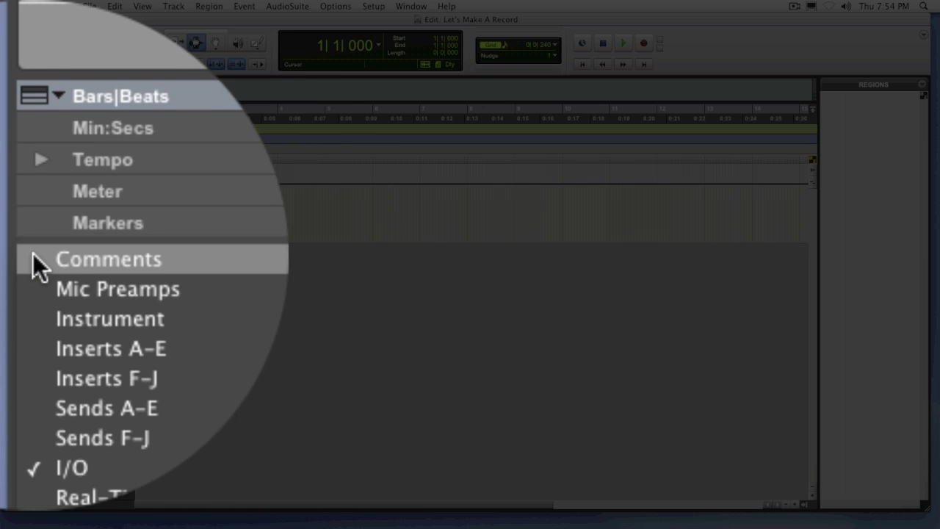
pyautogui.click(155, 348)
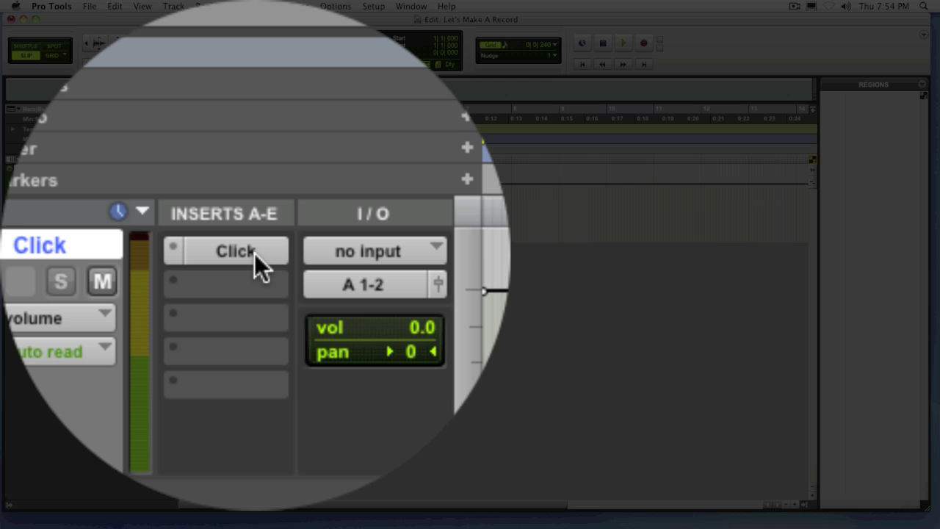
pyautogui.click(254, 254)
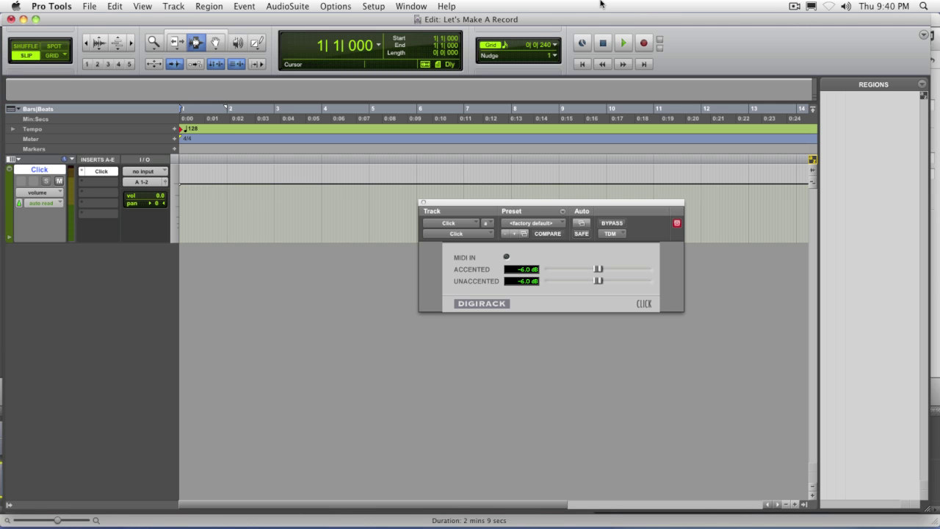
# - In Click/Countoff options, keep click only during record and set Countoff Bars to 2
pyautogui.click(376, 6)
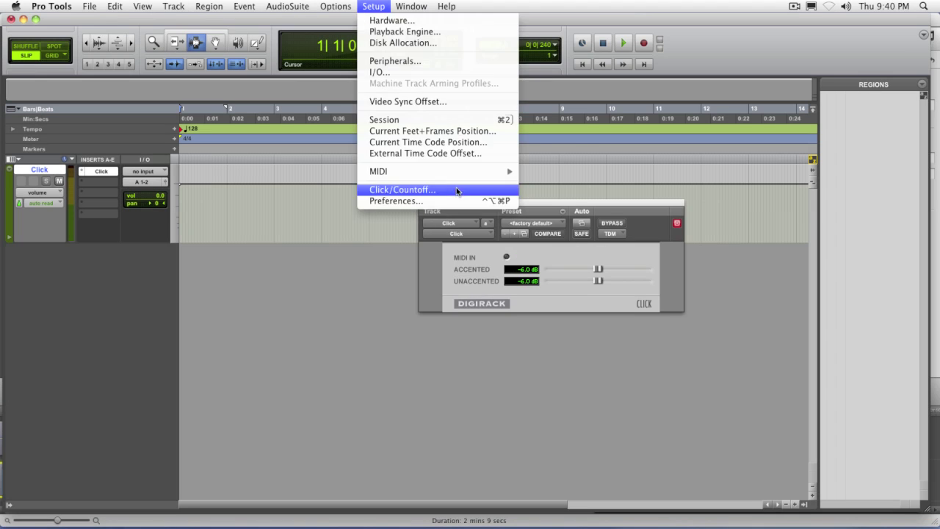
pyautogui.click(457, 188)
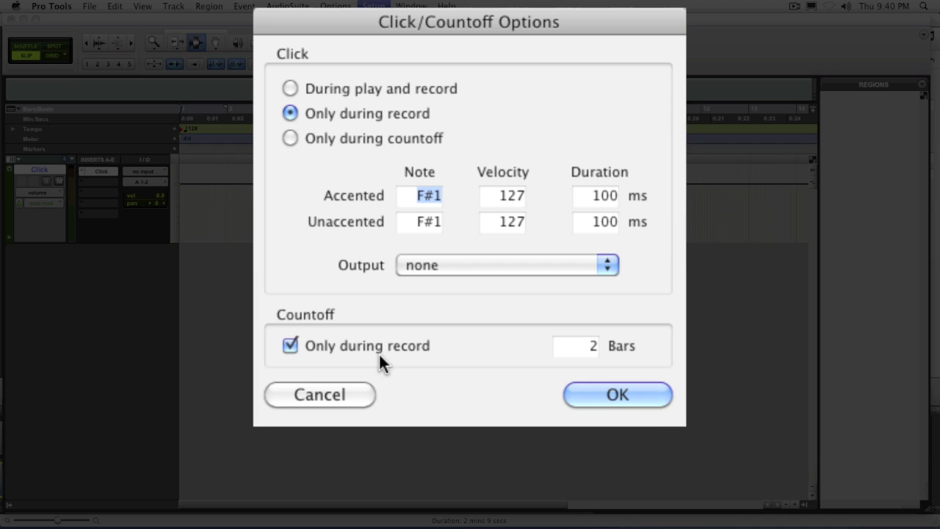
pyautogui.doubleClick(591, 350)
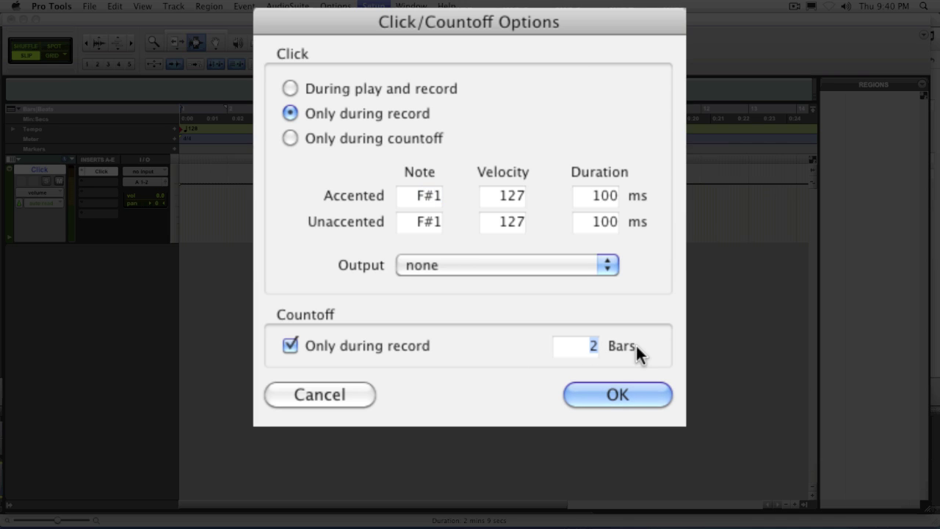
pyautogui.press('BackSpace')
pyautogui.write('1')
pyautogui.press('BackSpace')
pyautogui.write('99')
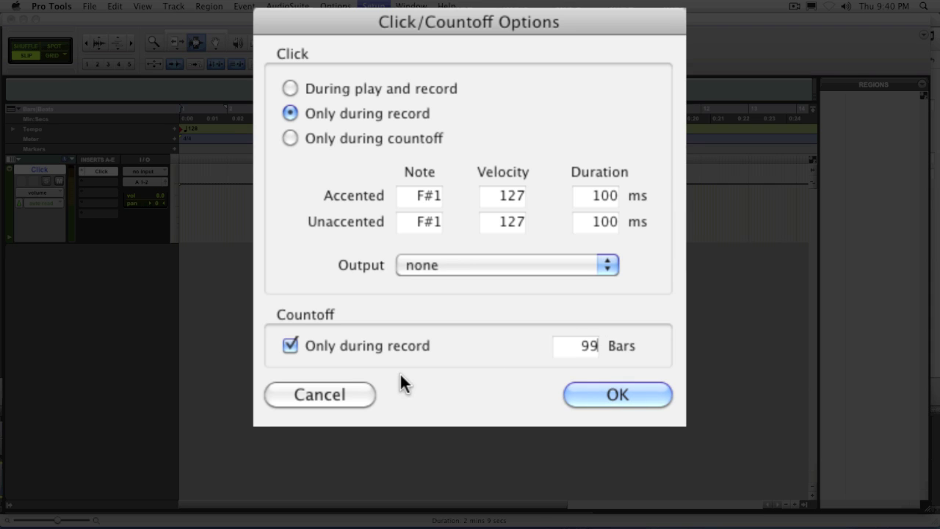
pyautogui.doubleClick(589, 347)
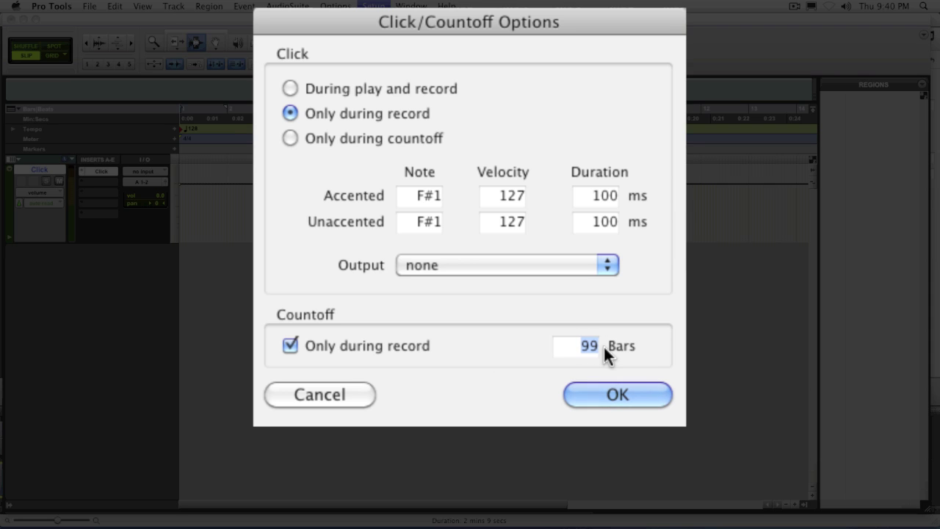
pyautogui.write('2')
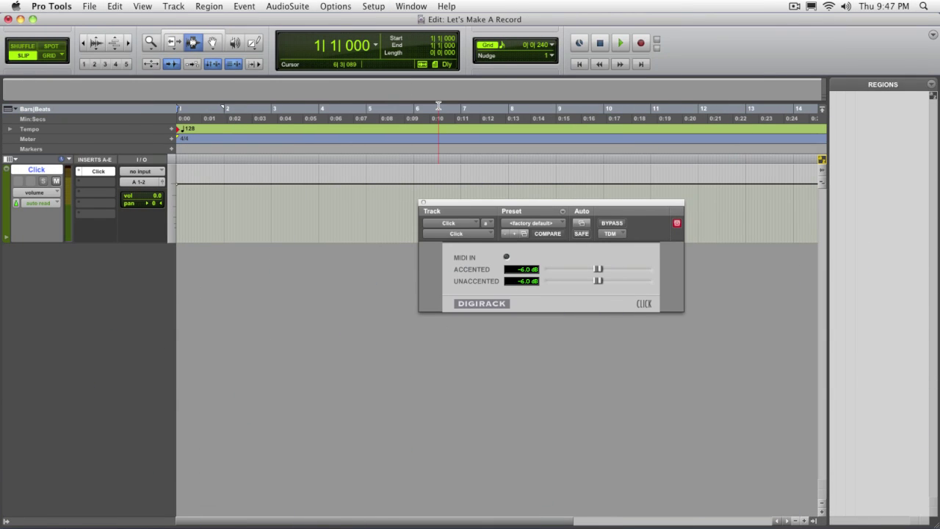
# - Show the expanded Transport window and review the count-off options via its Countoff button
pyautogui.click(405, 5)
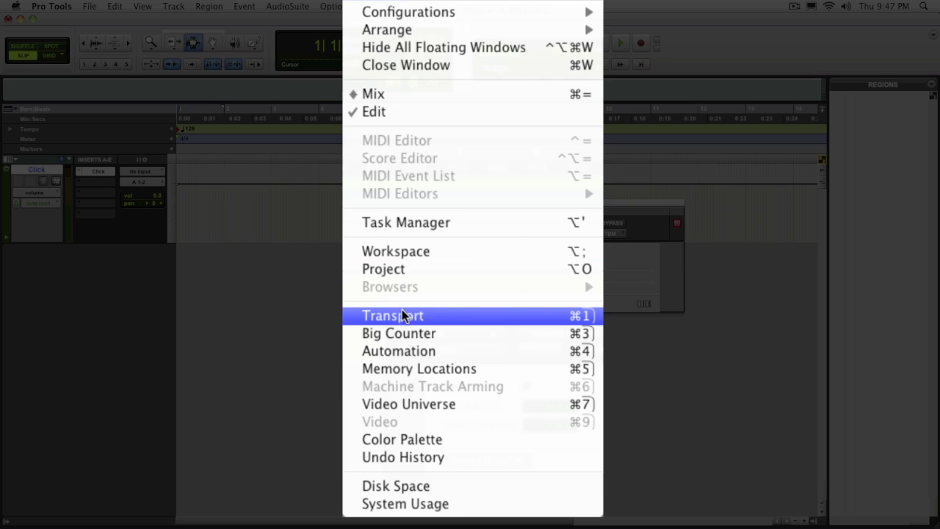
pyautogui.click(457, 317)
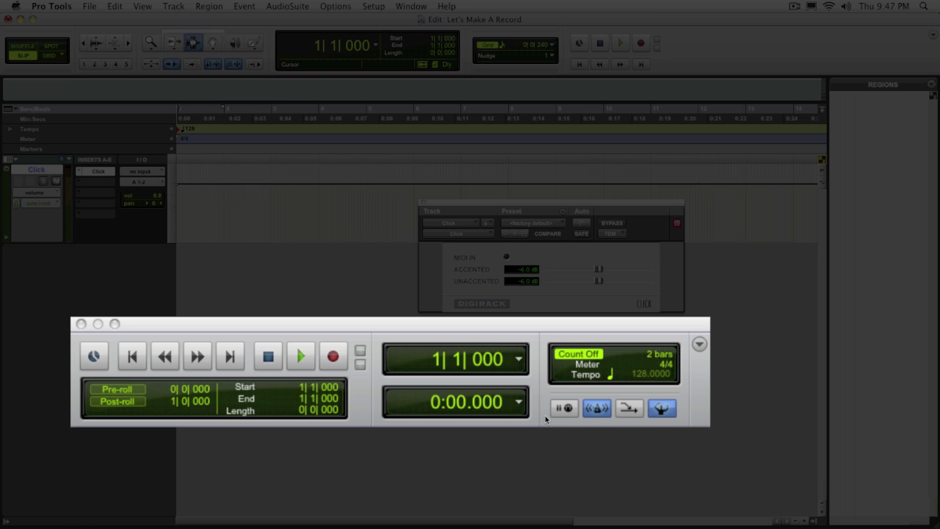
pyautogui.click(700, 346)
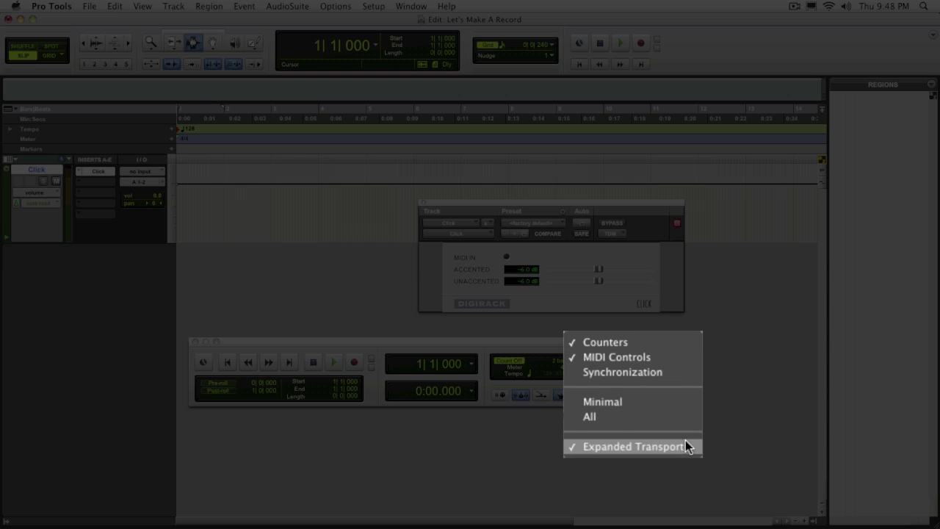
pyautogui.press('Escape')
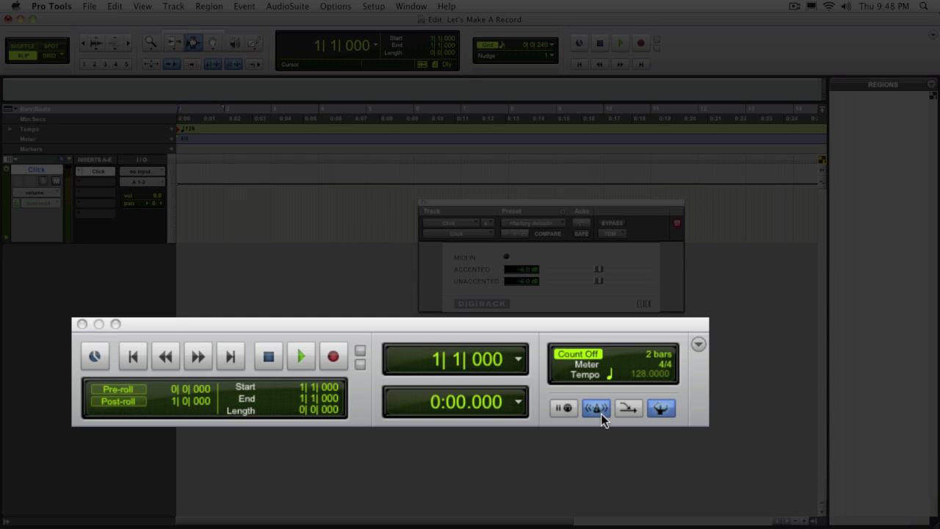
pyautogui.doubleClick(601, 413)
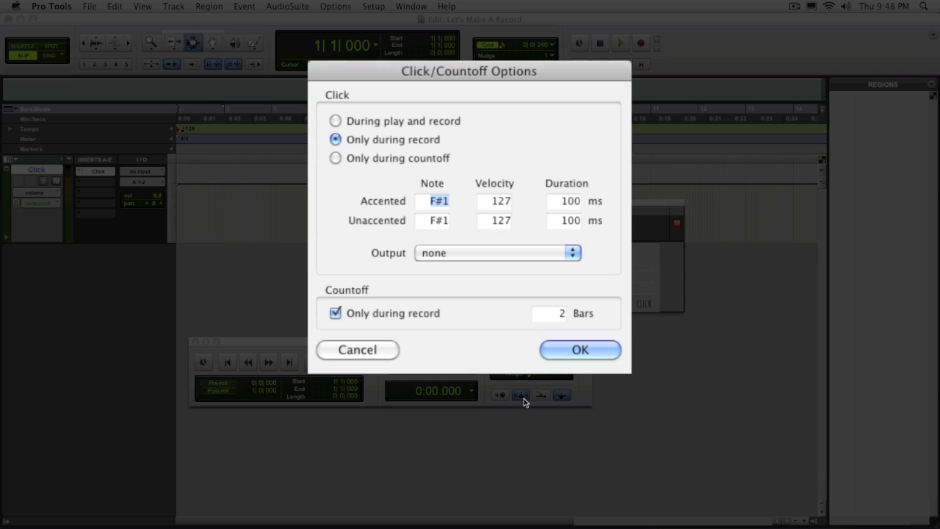
pyautogui.click(386, 350)
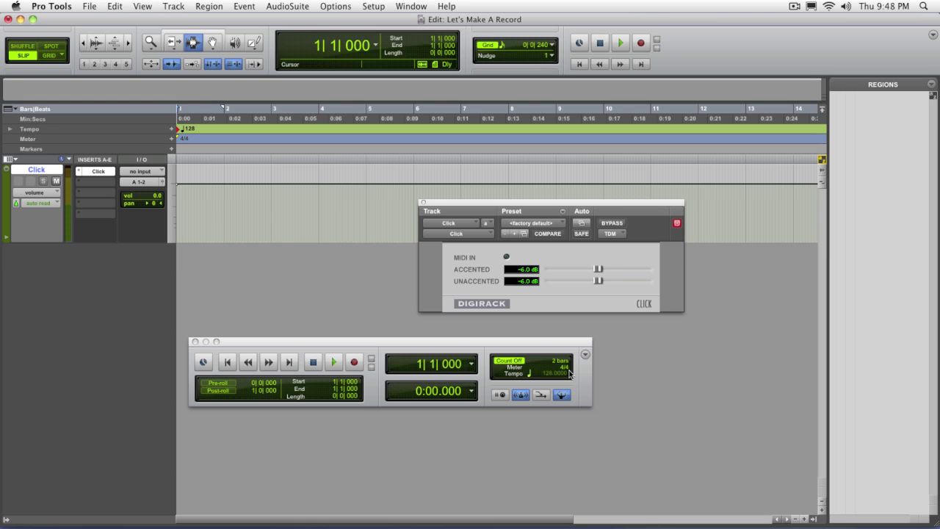
# - Create one mono audio track and rename it 'vox'
pyautogui.press('super+shift+n')
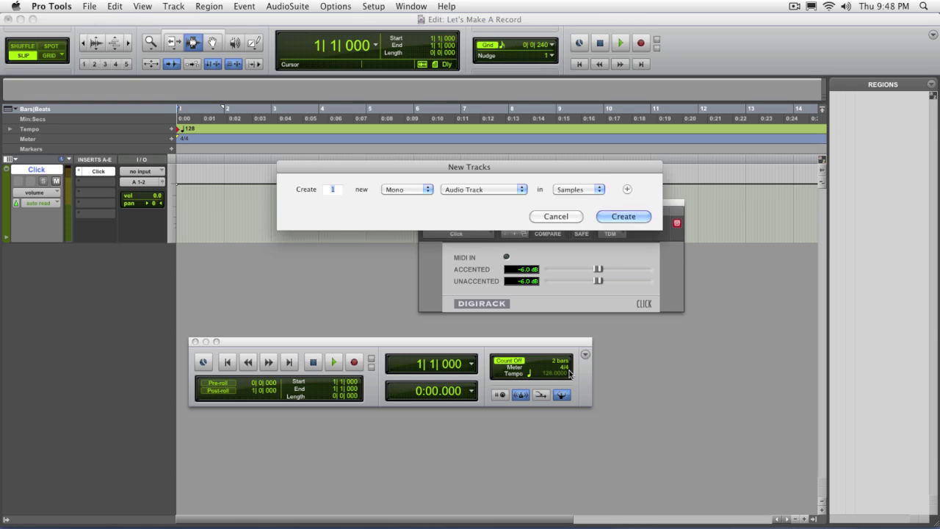
pyautogui.click(623, 216)
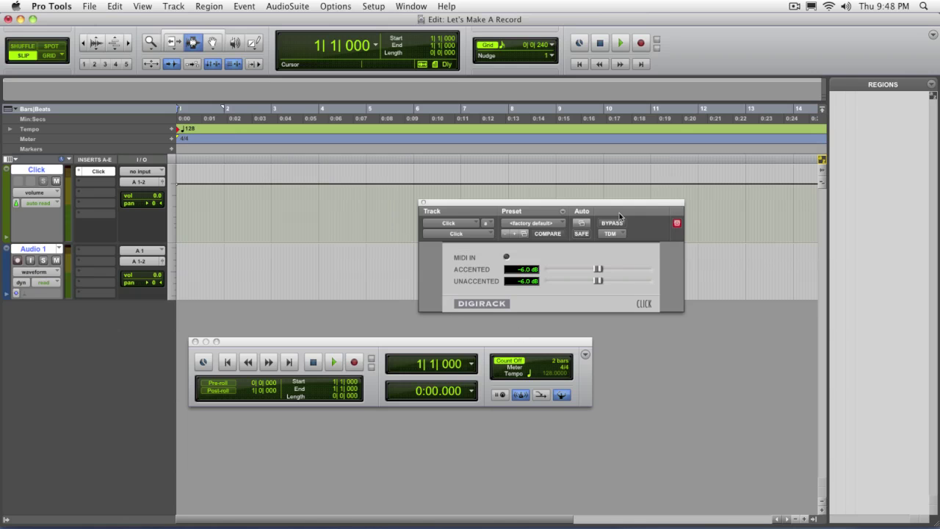
pyautogui.doubleClick(31, 249)
pyautogui.write('v')
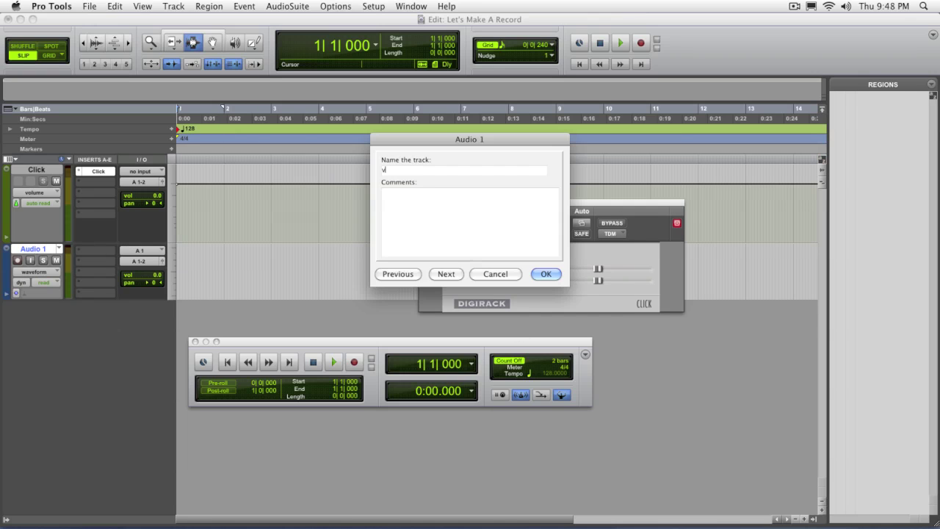
pyautogui.write('ox')
pyautogui.press('Return')
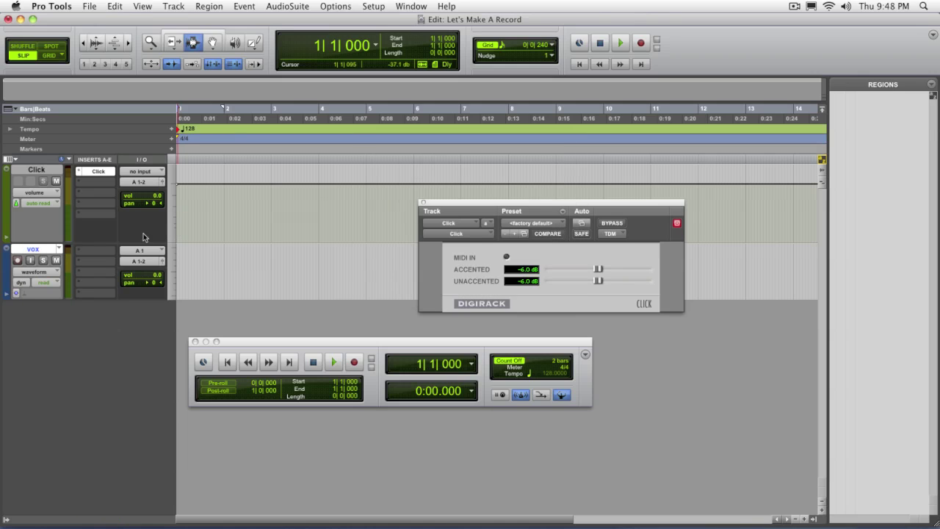
# - Record-enable the vox track and record a short take, vox_01
pyautogui.click(18, 260)
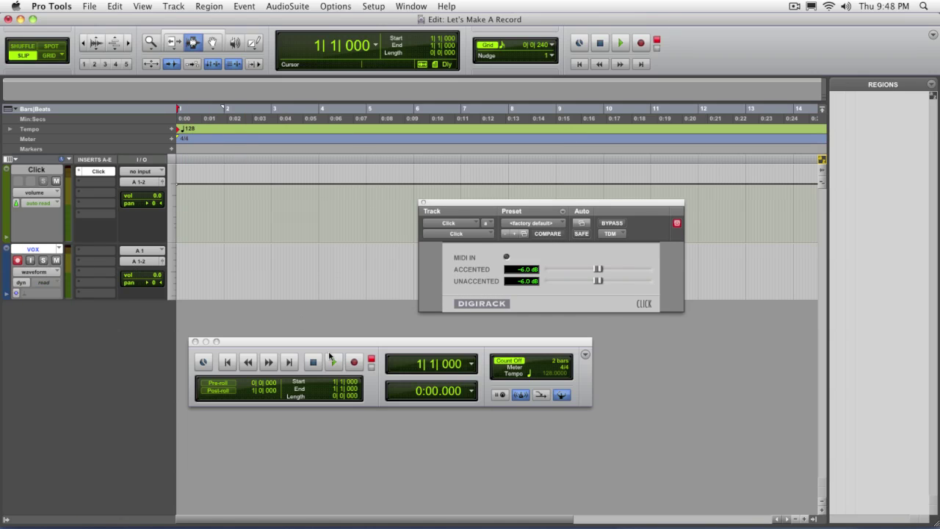
pyautogui.click(354, 362)
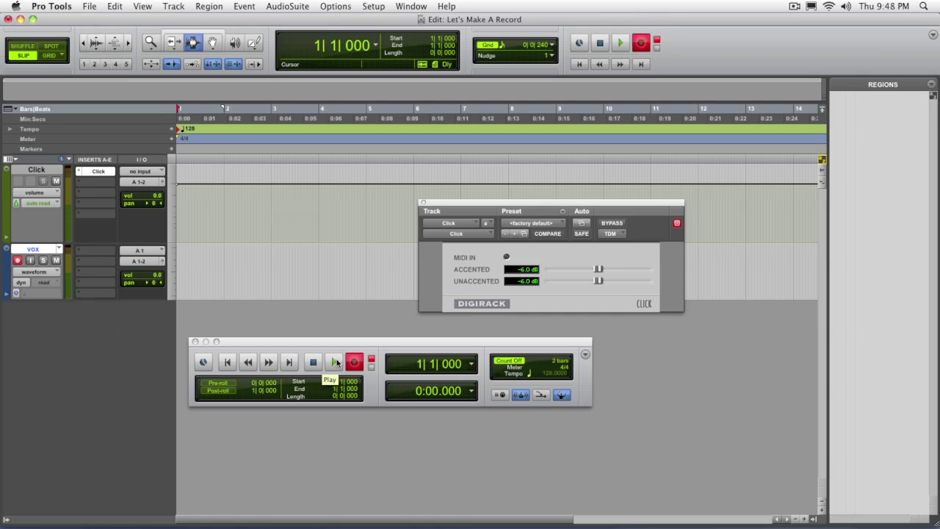
pyautogui.click(337, 362)
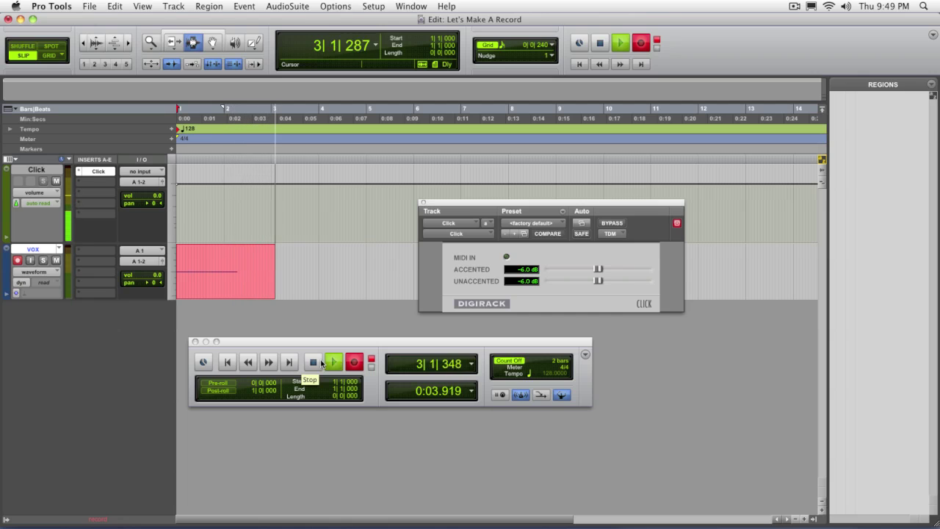
pyautogui.click(318, 362)
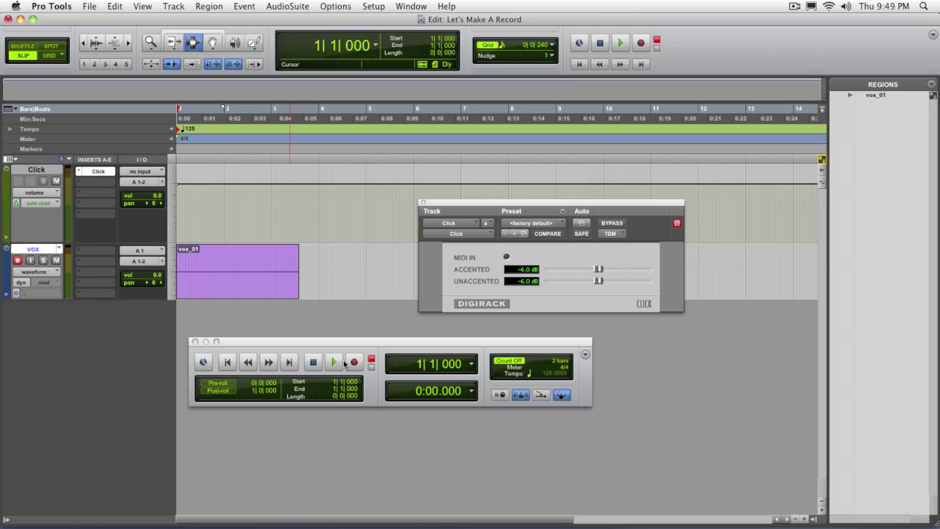
# - Switch on the metronome with keypad 7 and the count-off with keypad 8
pyautogui.press('KP_7')
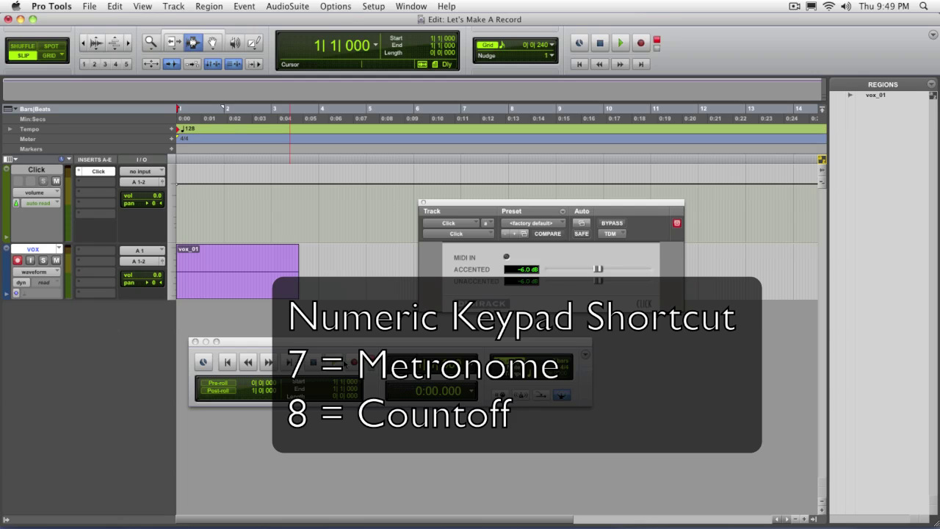
pyautogui.press('KP_8')
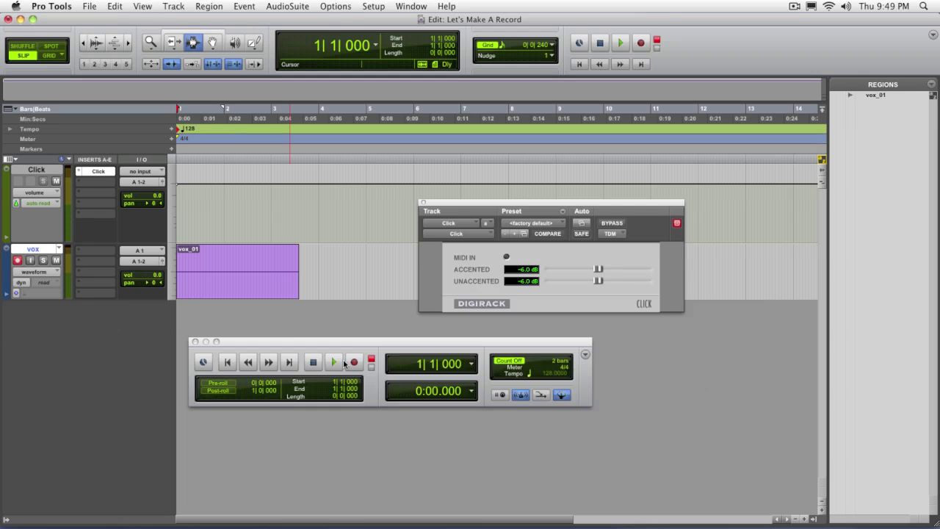